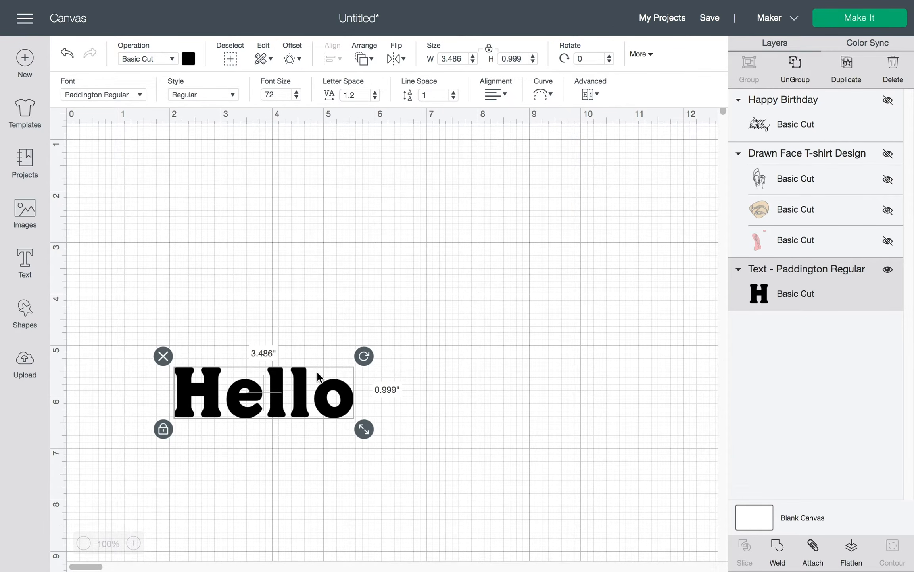
Step: Add a 0.306 in offset with rounded corners and welded offsets around the Hello text
left_click_drag(305, 396, 310, 322)
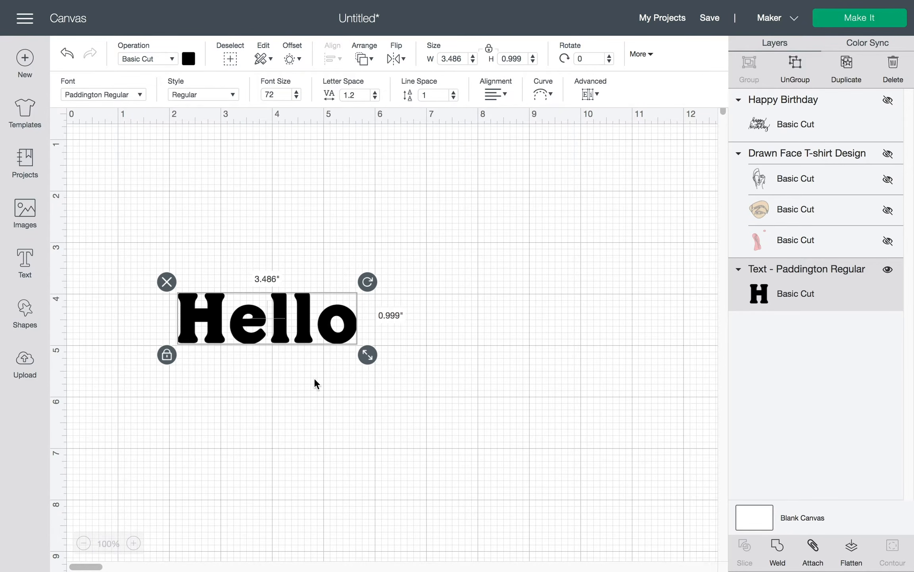
left_click_drag(303, 334, 305, 345)
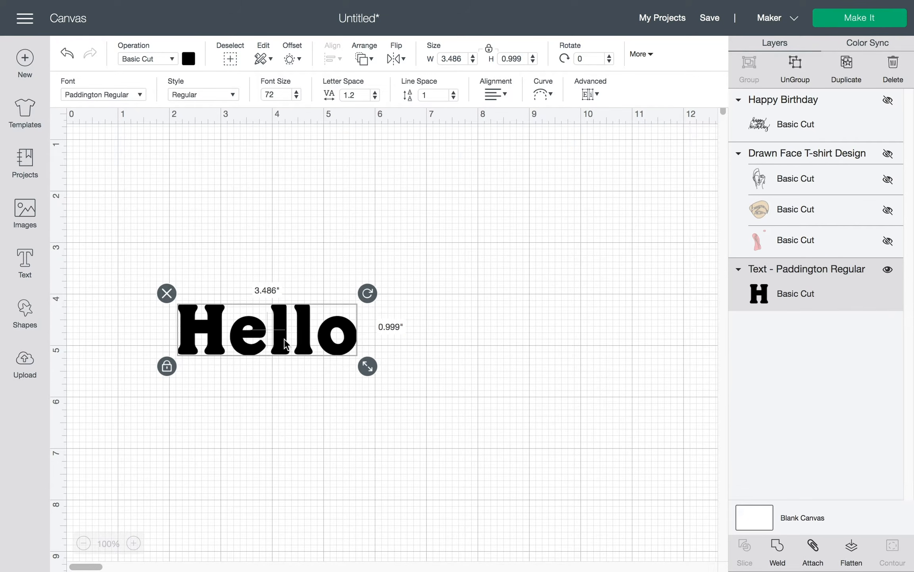
left_click(298, 59)
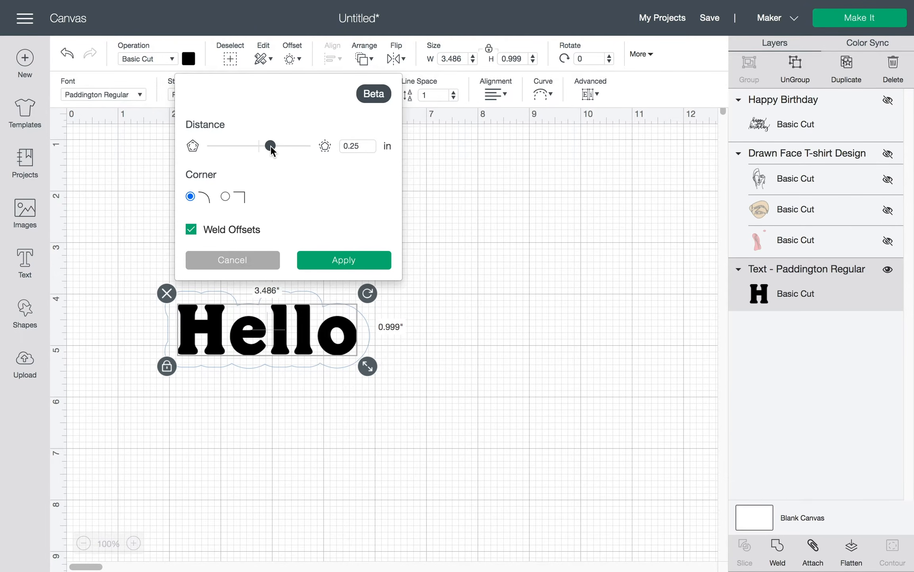
left_click_drag(271, 145, 280, 145)
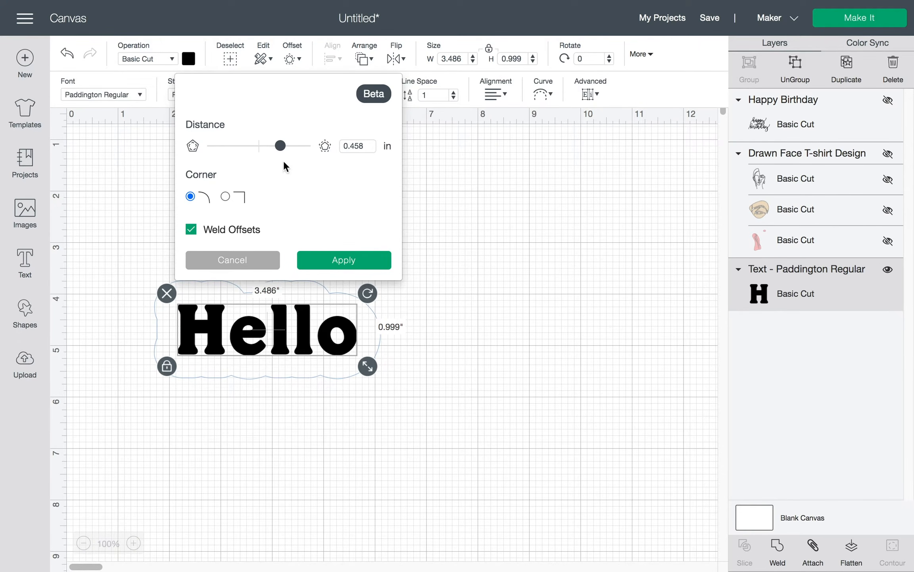
mouse_move(278, 145)
left_mouse_down()
mouse_move(307, 145)
mouse_move(245, 144)
mouse_move(273, 141)
left_mouse_up()
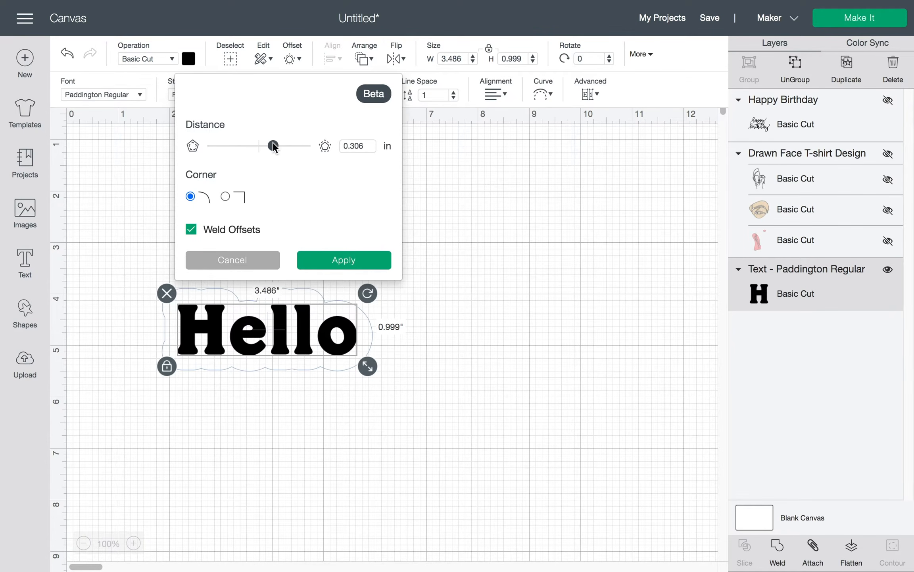
left_click(225, 196)
left_click(192, 197)
left_click(190, 230)
left_click(192, 230)
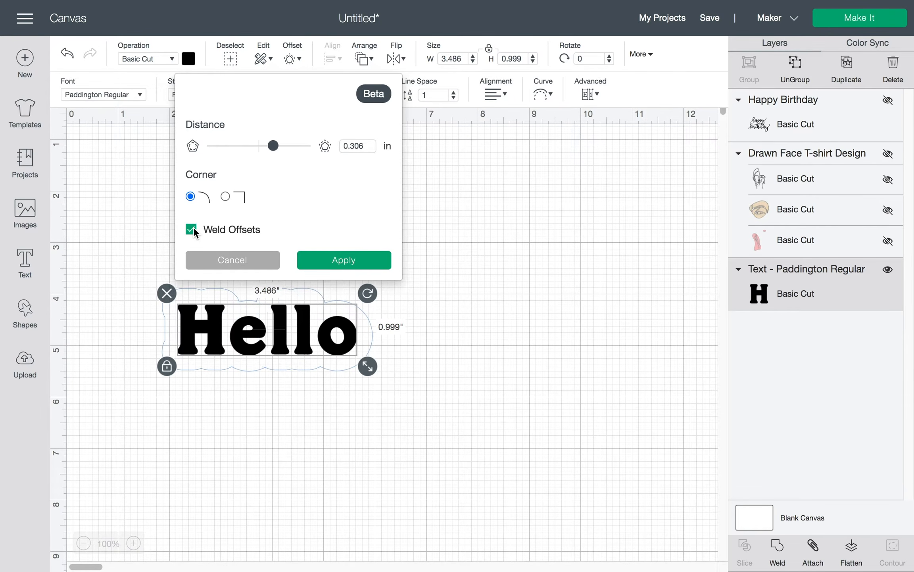
left_click(335, 261)
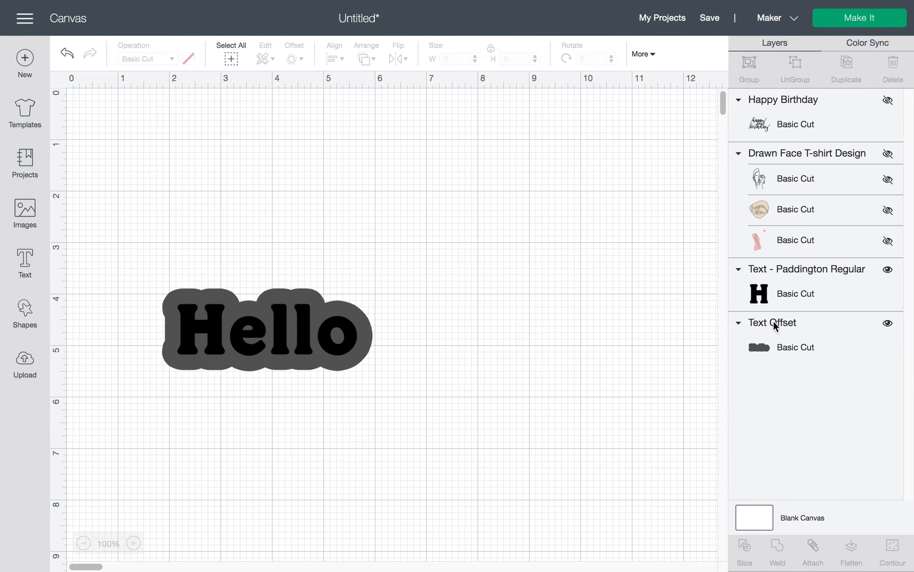
Step: Move the Hello text and its offset apart and recolor the offset shape light red
left_click(760, 341)
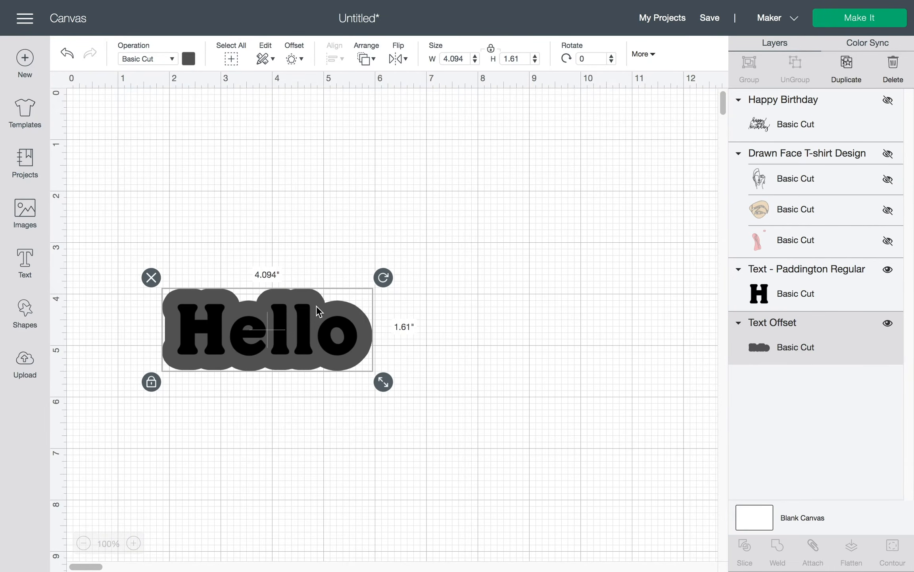
left_click_drag(316, 306, 544, 138)
left_click_drag(261, 331, 273, 289)
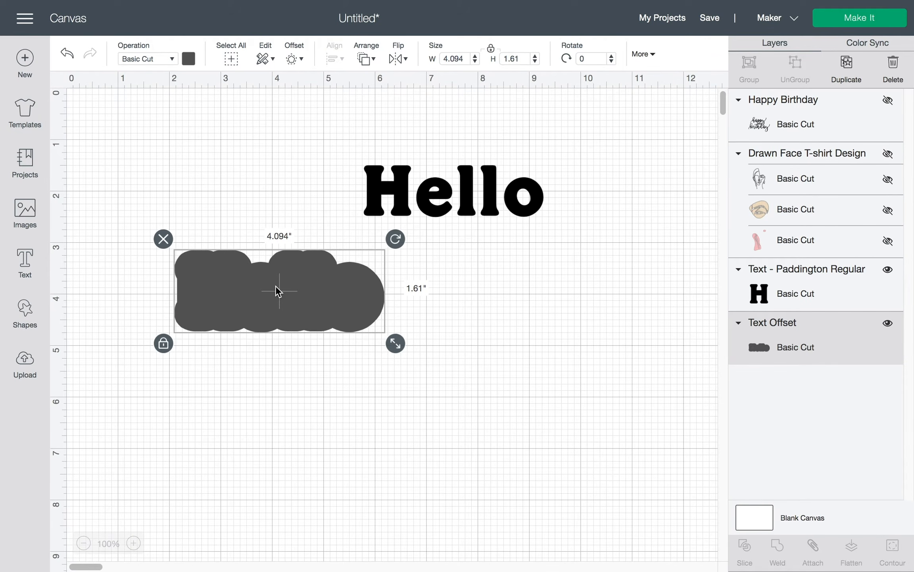
left_click(189, 60)
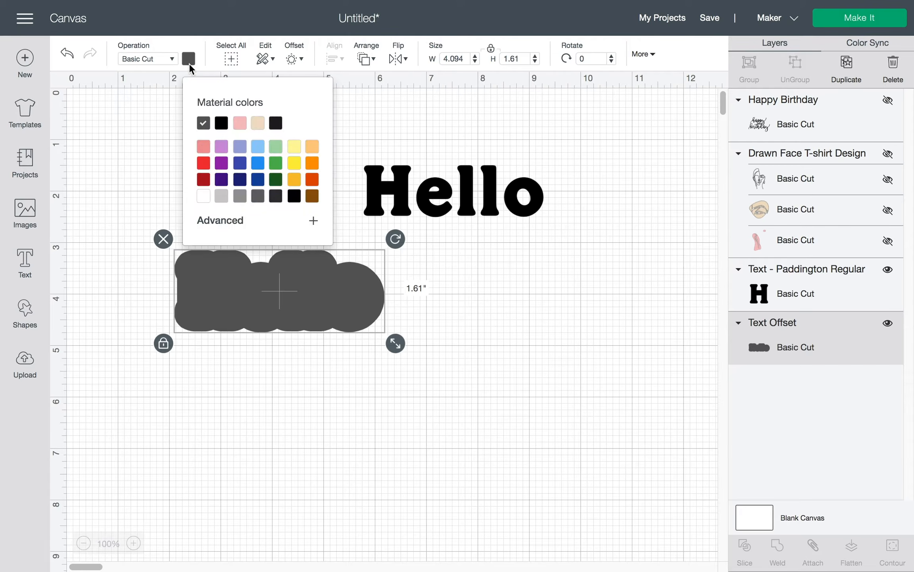
left_click(202, 147)
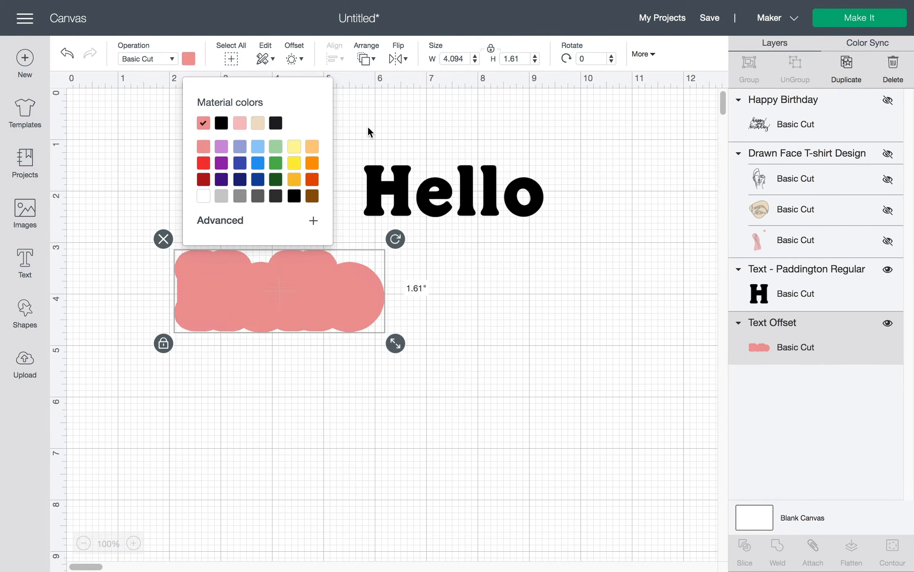
left_click(237, 124)
left_click(255, 301)
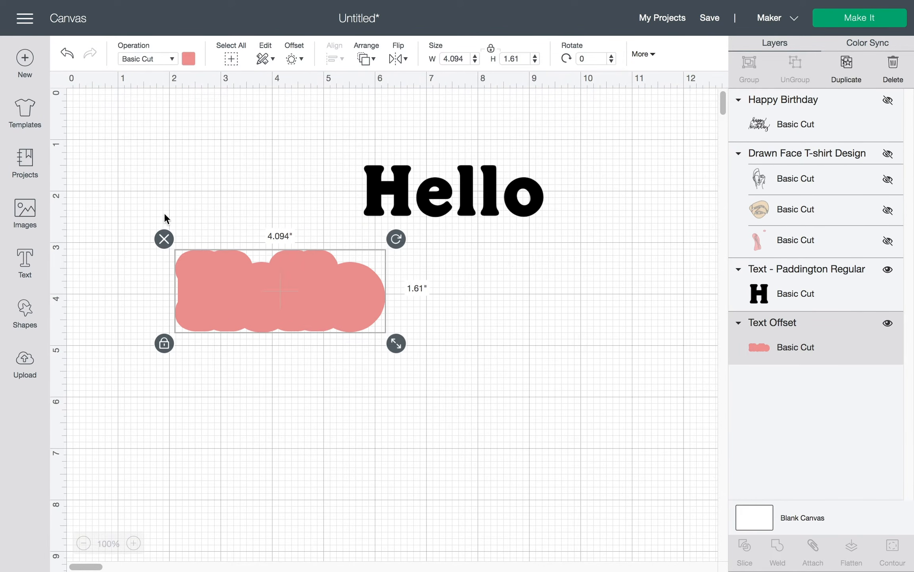
left_click(172, 59)
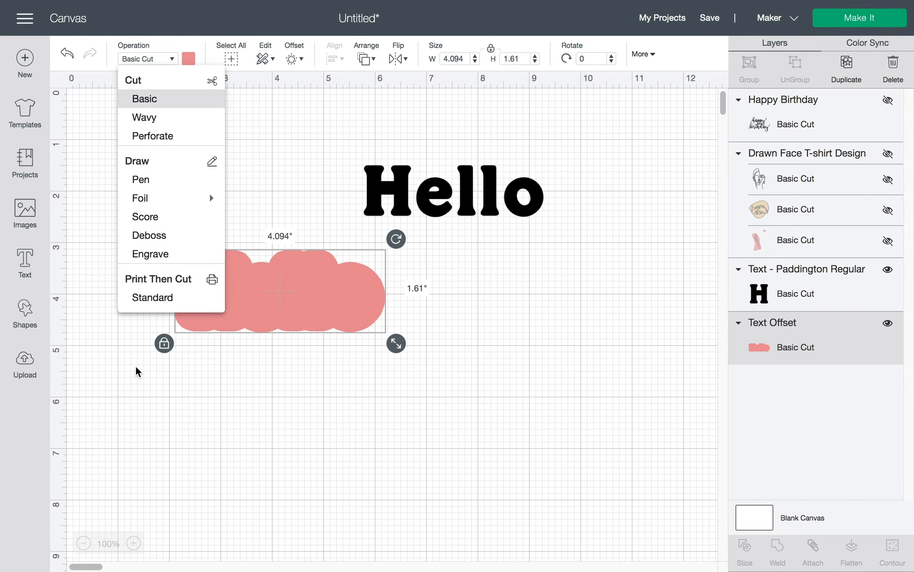
left_click(283, 184)
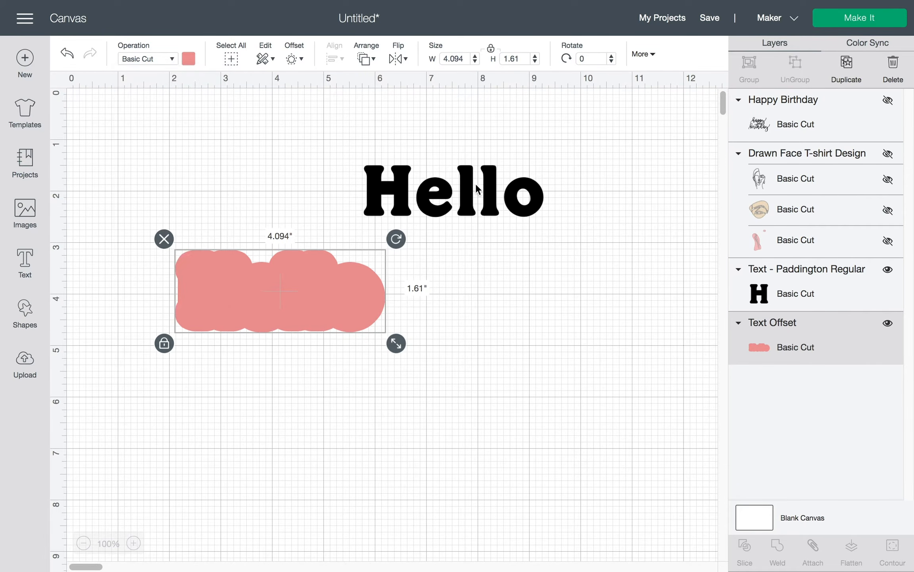
Step: Place the Hello text back over the light red offset and add a second, 0.486 in rounded offset around the text
left_click_drag(466, 194, 298, 284)
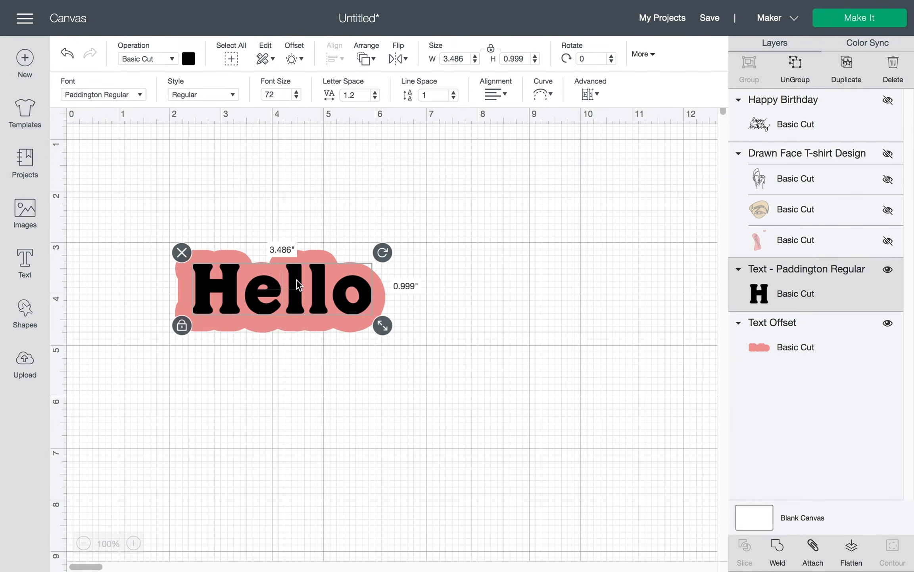
left_click(292, 59)
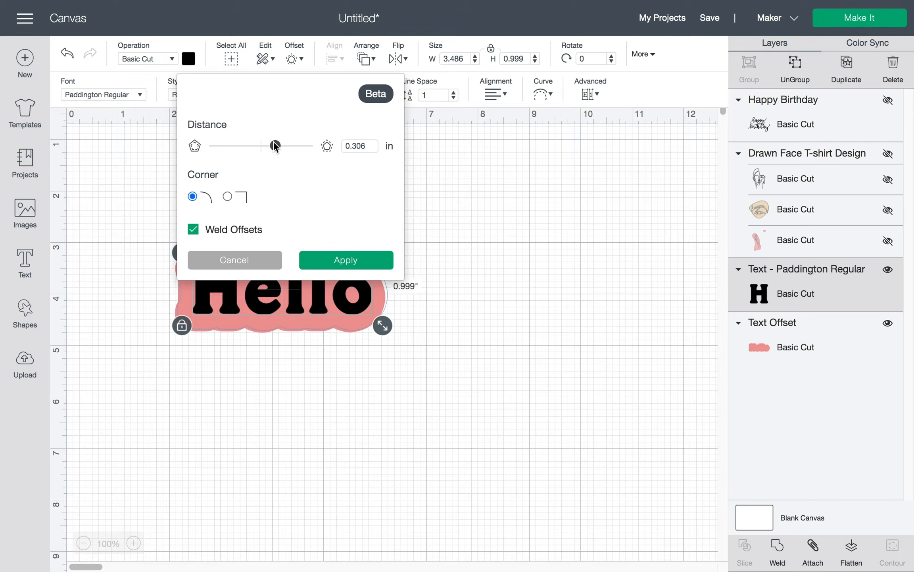
left_click_drag(274, 146, 283, 146)
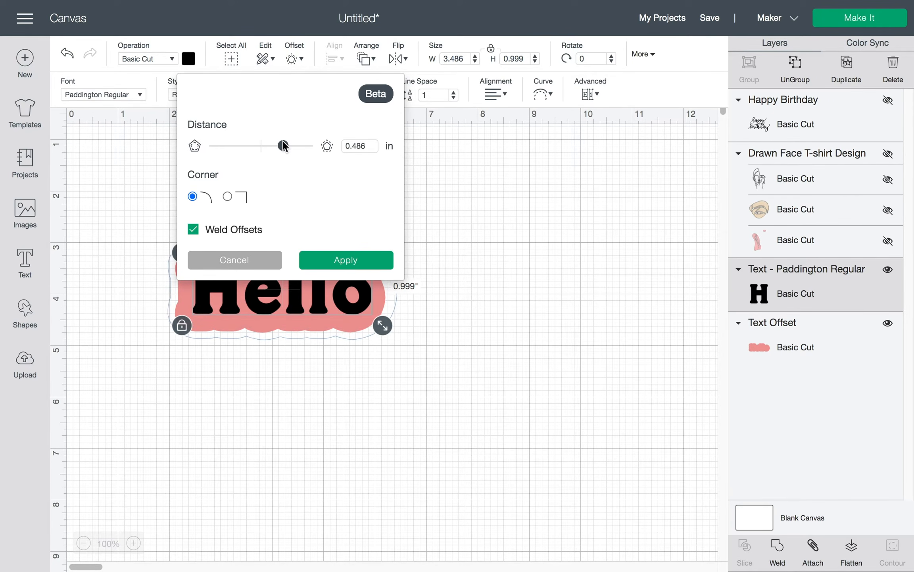
left_click(335, 259)
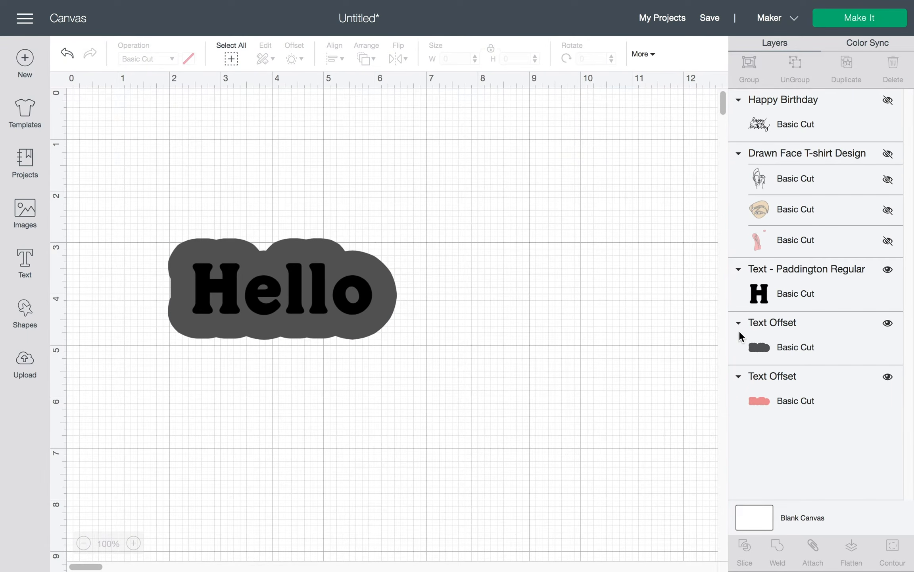
Step: Send the larger dark gray offset to the back, behind the light red offset
left_click(759, 344)
left_click(372, 58)
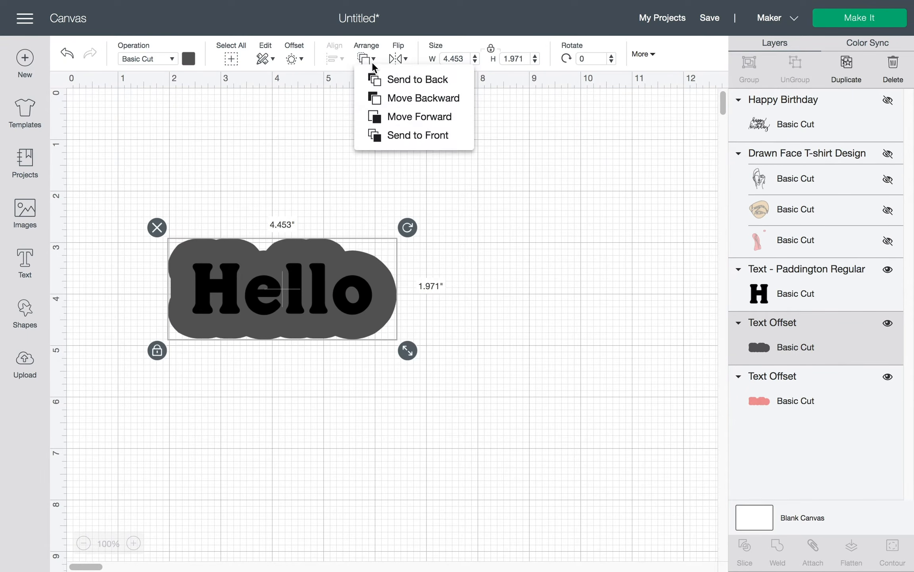
left_click(375, 79)
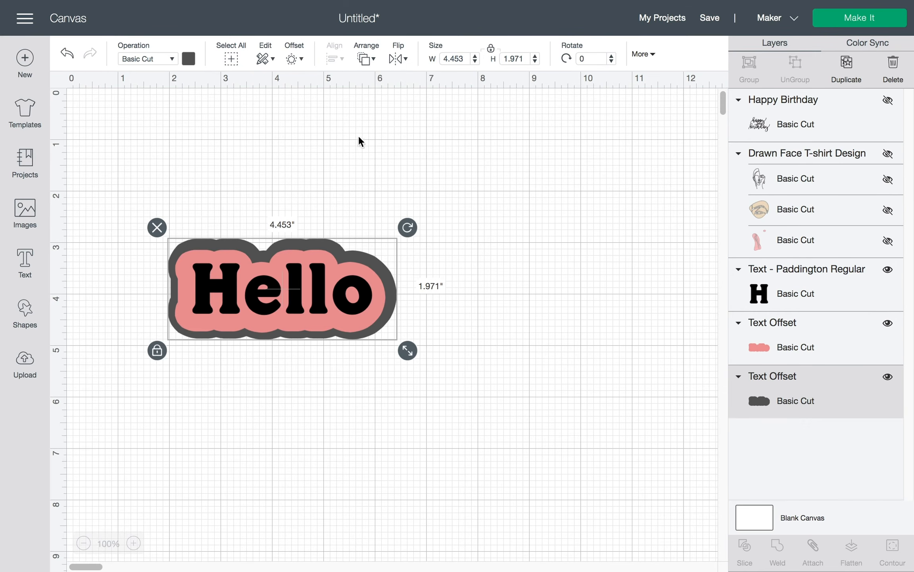
left_click(468, 261)
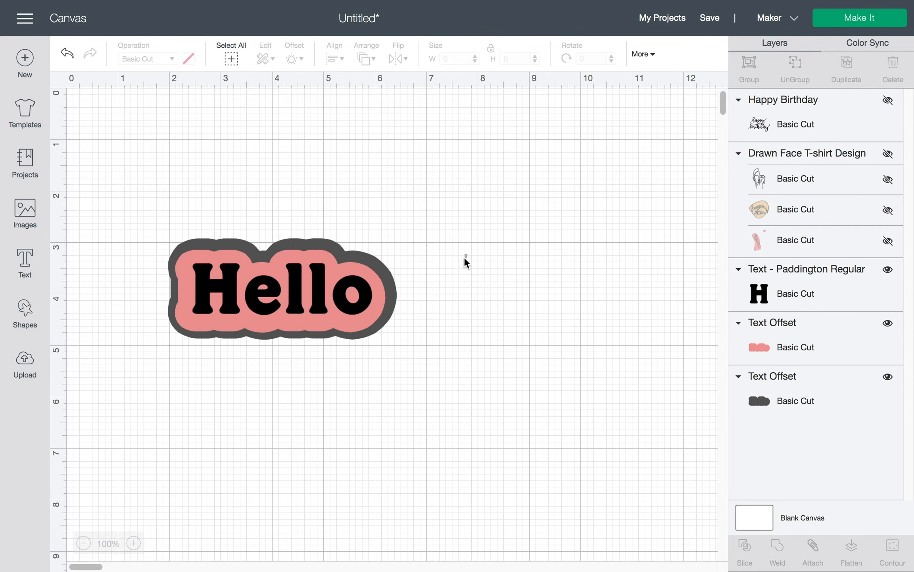
Step: Group the Hello text with its two offsets and hide the group
left_click(367, 259)
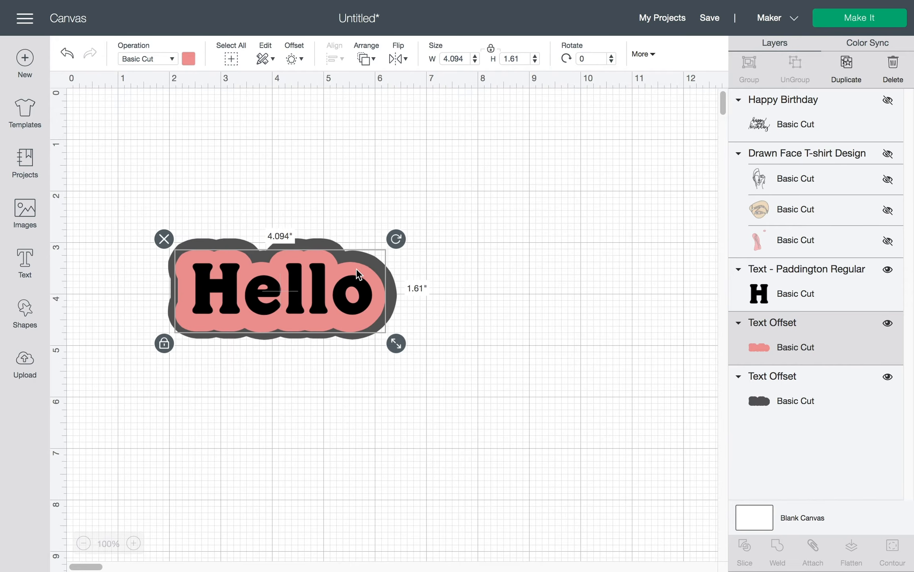
left_click_drag(362, 271, 314, 256)
left_click(513, 224)
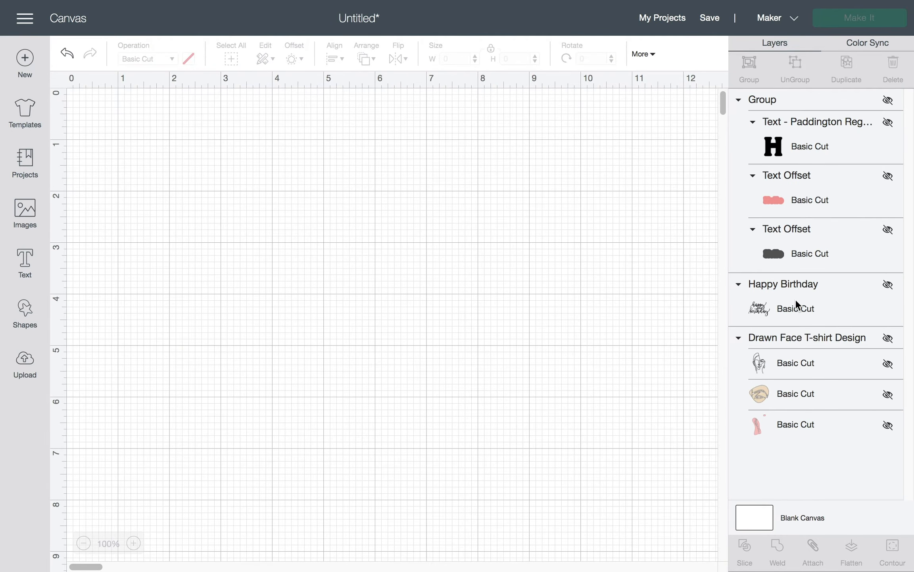
Step: Show the Happy Birthday design and add a 0.194 in offset with rounded corners around it
left_click(797, 302)
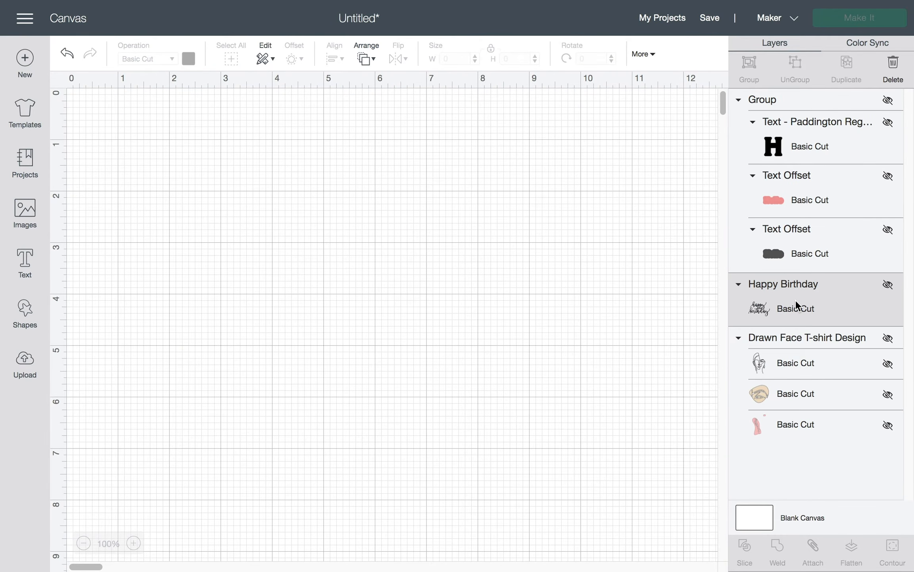
left_click(887, 284)
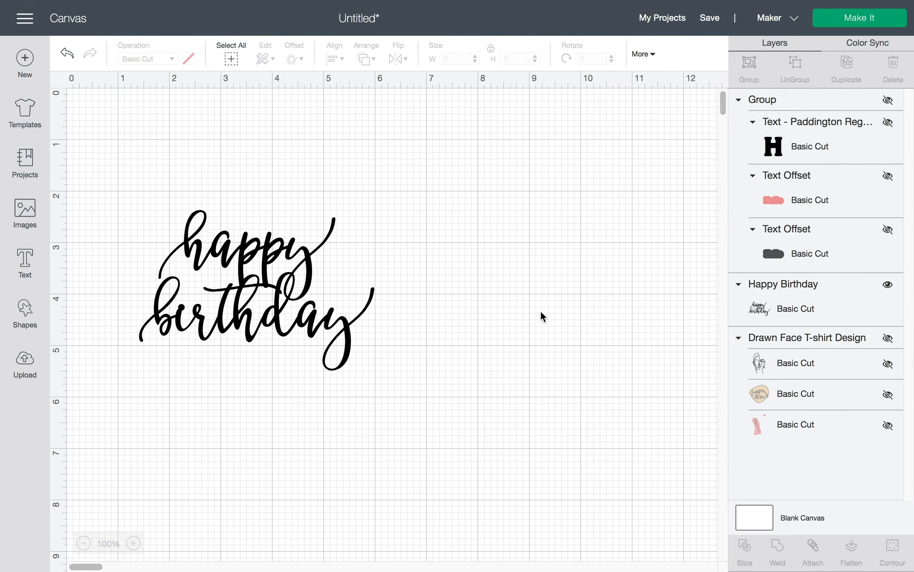
left_click_drag(287, 298, 310, 309)
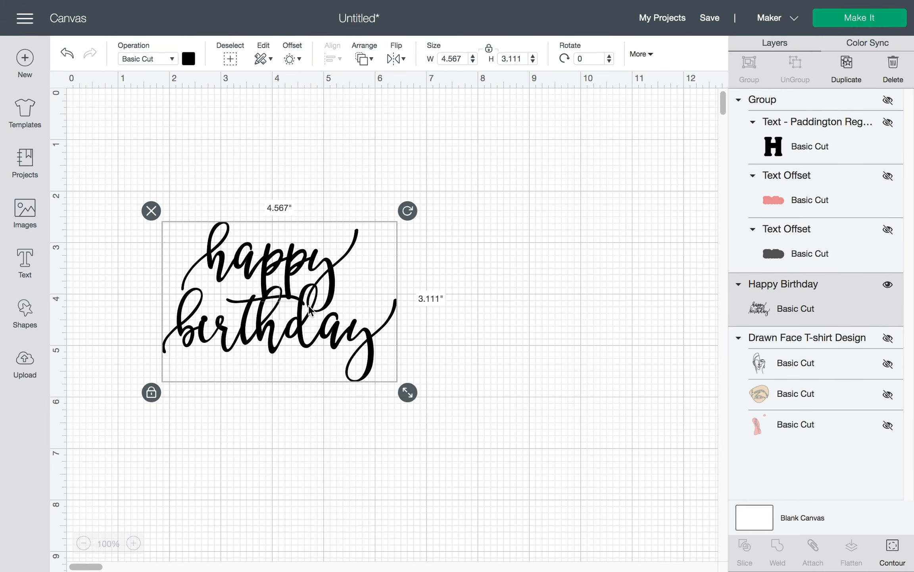
left_click(296, 53)
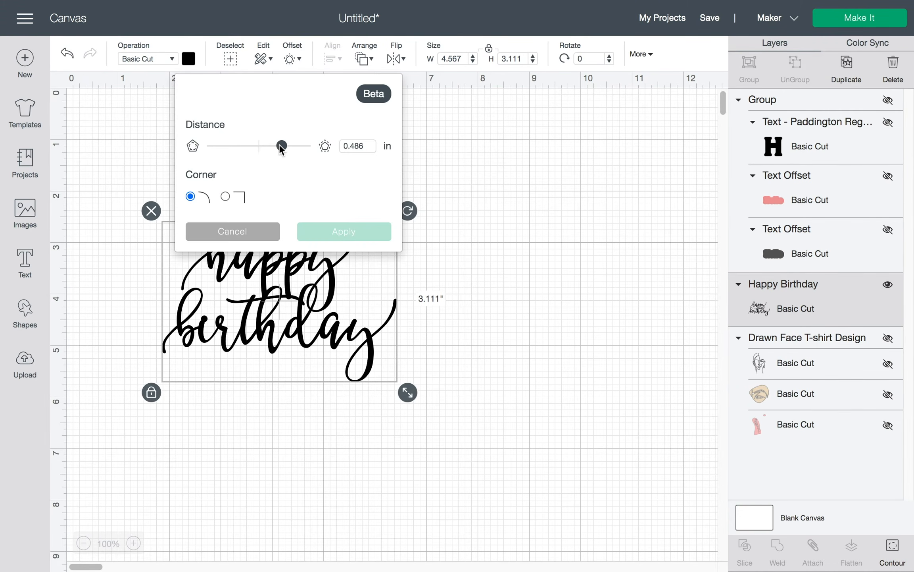
left_click_drag(279, 144, 268, 143)
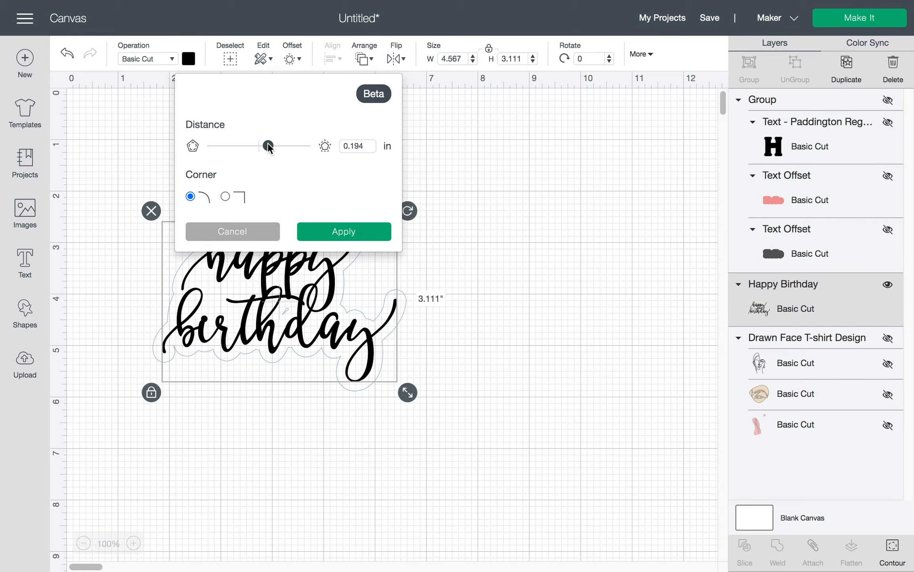
left_click(325, 234)
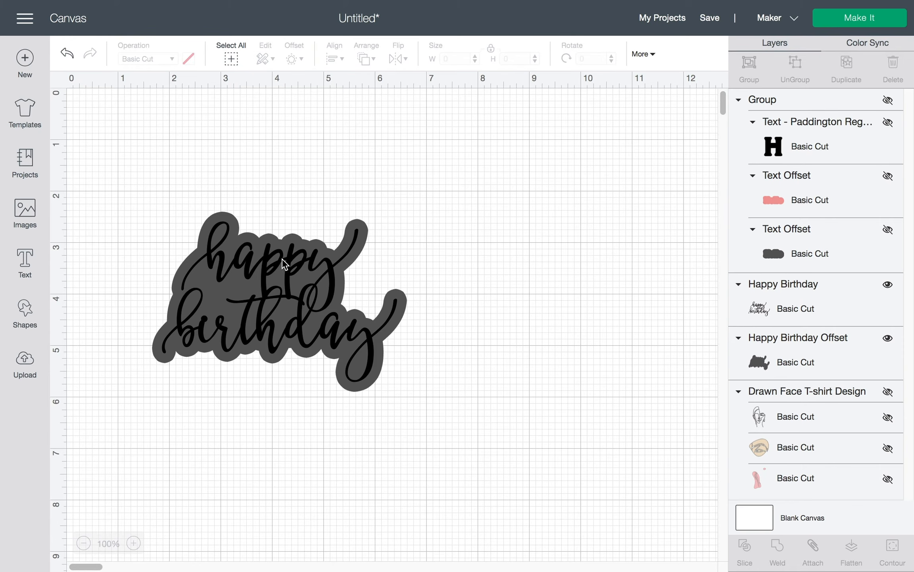
Step: Group and hide the Happy Birthday design with its offset, and make the Drawn Face T-shirt Design visible
left_click(289, 268)
mouse_move(289, 269)
left_mouse_down()
mouse_move(353, 239)
mouse_move(306, 270)
mouse_move(277, 269)
mouse_move(289, 272)
left_mouse_up()
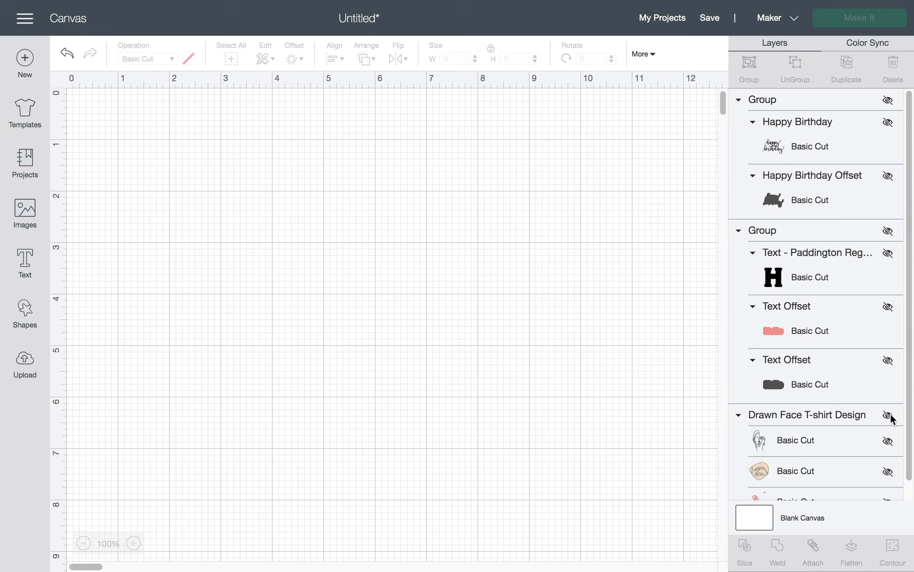
left_click(888, 415)
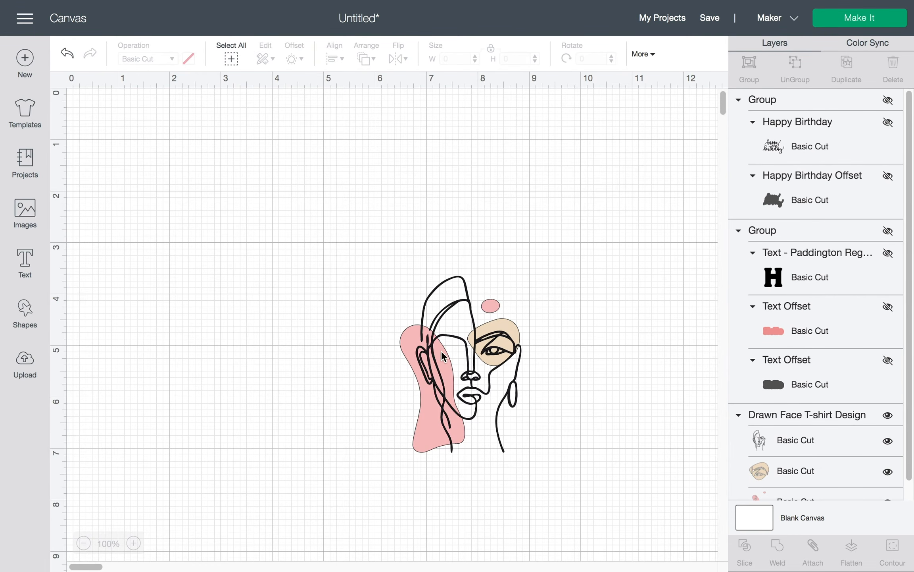
Step: Add a 0.375 in offset with rounded corners and welded offsets around the whole Drawn Face T-shirt Design
left_click(783, 420)
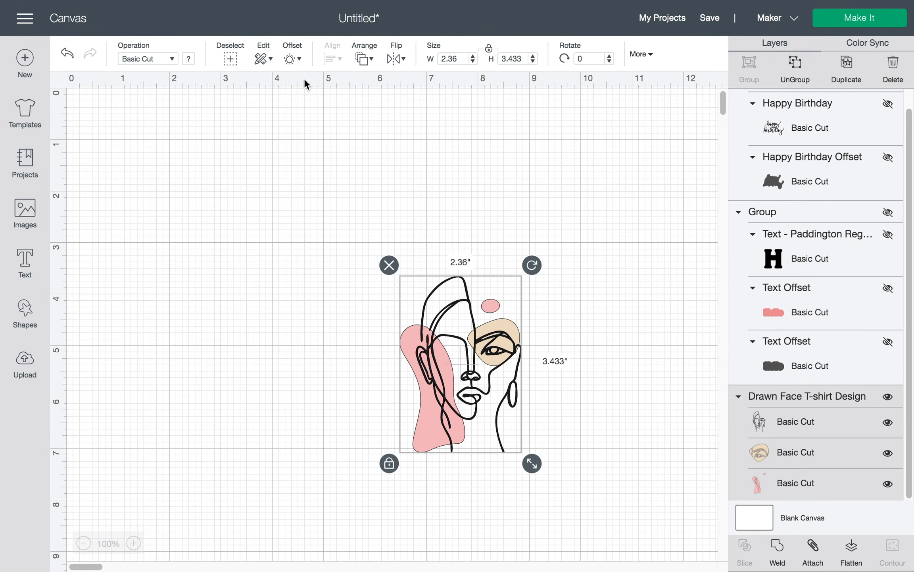
left_click(293, 58)
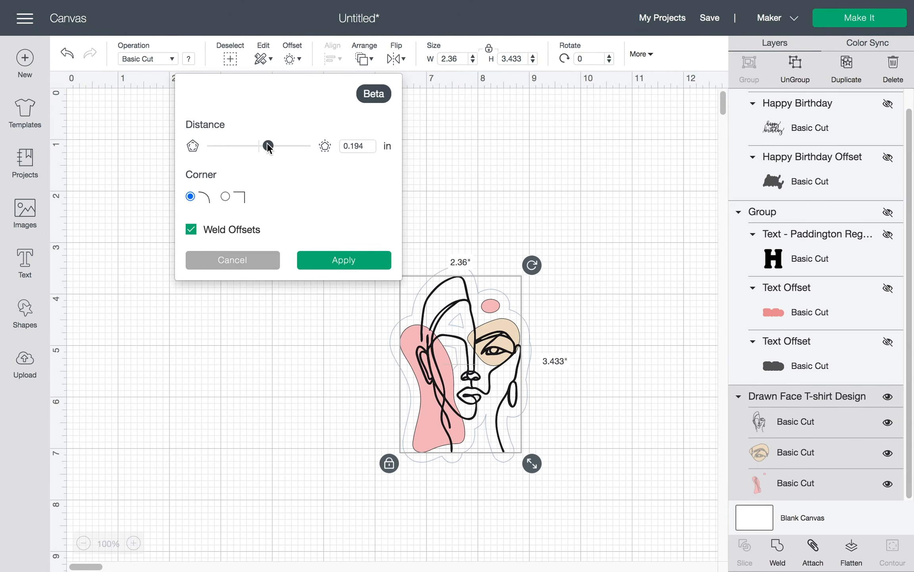
left_click_drag(268, 144, 276, 145)
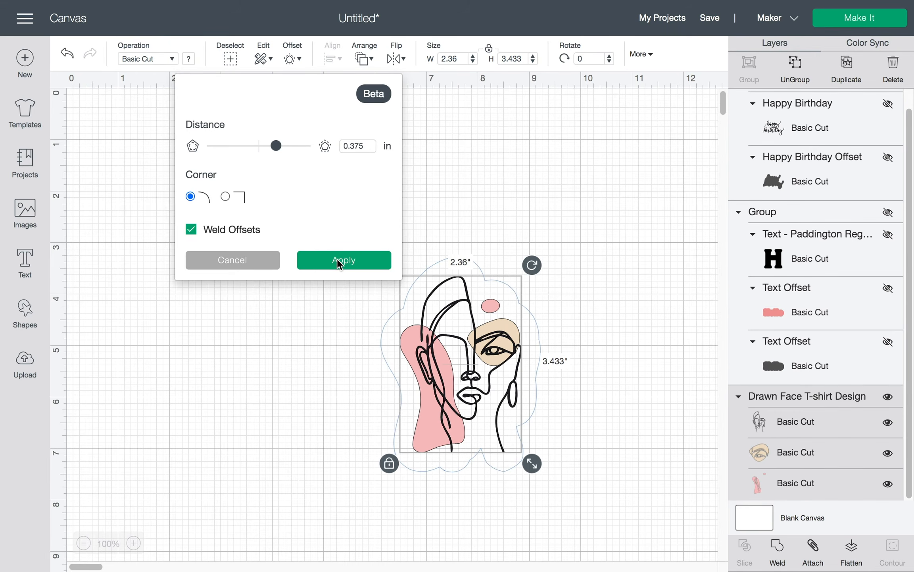
left_click(338, 261)
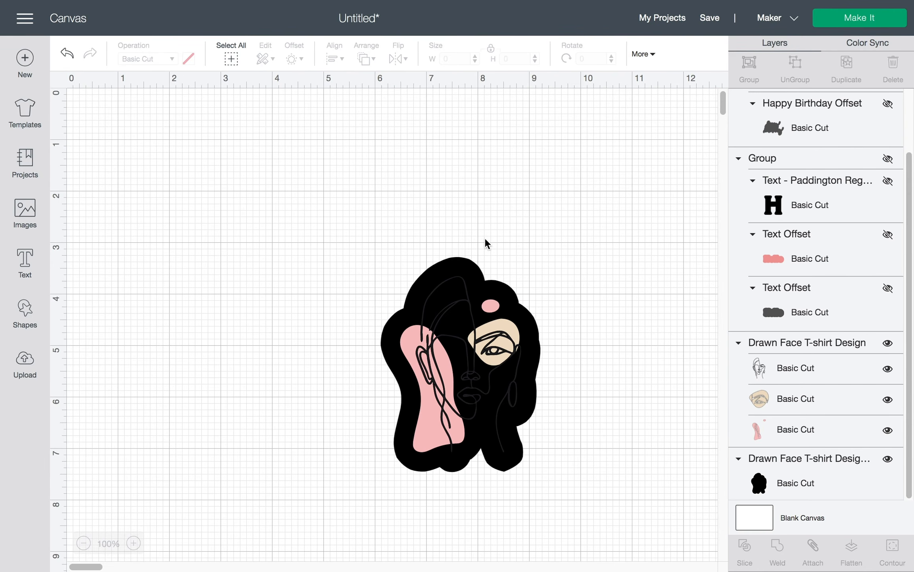
Step: Change the colour of the face design's offset layer to white
left_click(764, 469)
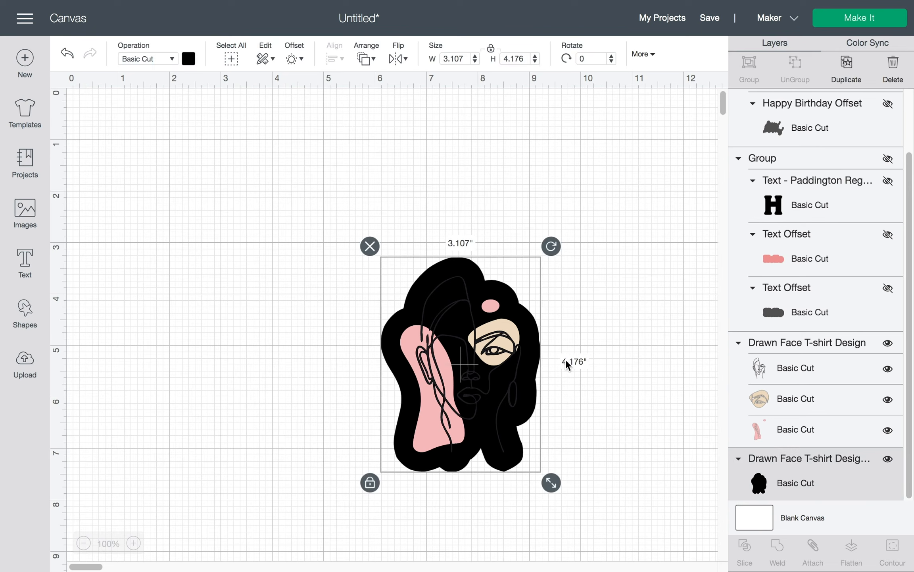
left_click(192, 58)
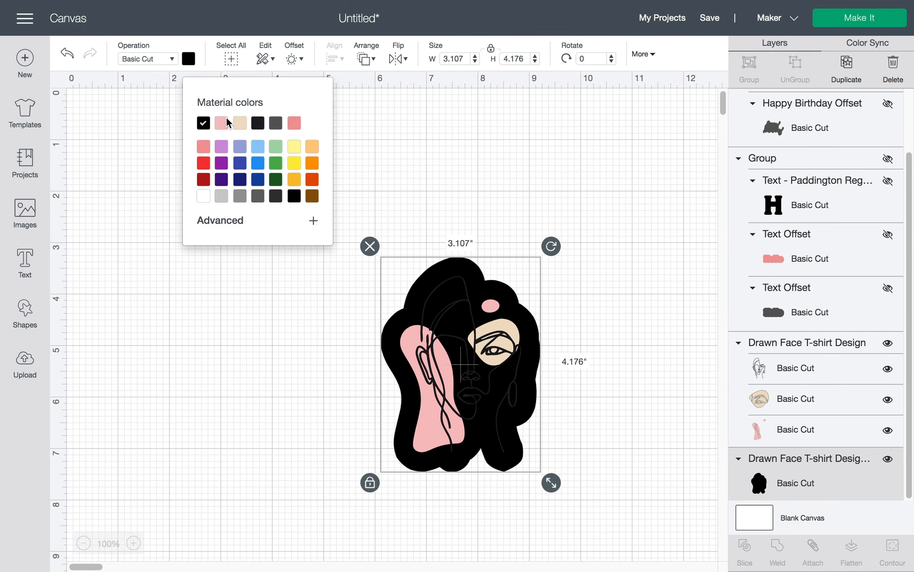
left_click(205, 196)
left_click(446, 214)
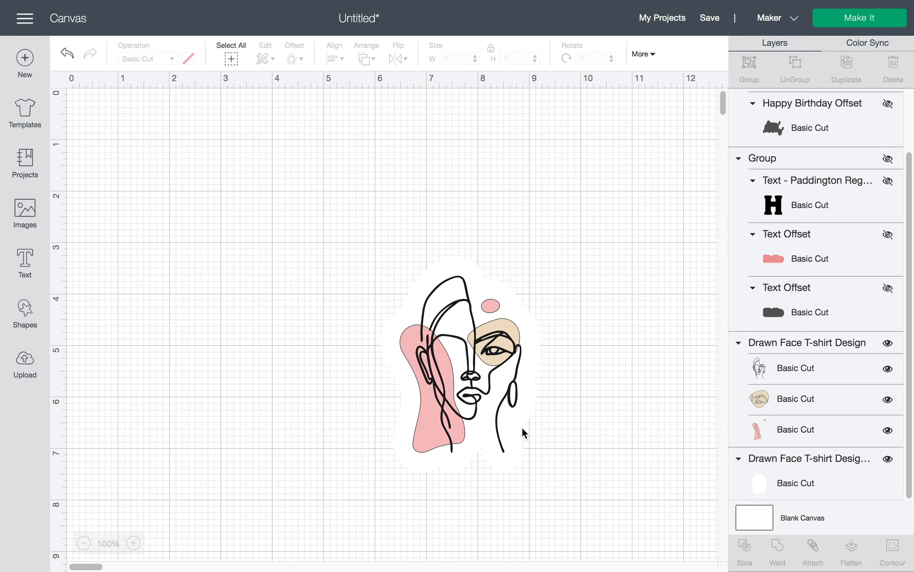
Step: Flatten the face design together with its white offset and hide the flattened layer
left_click(529, 332)
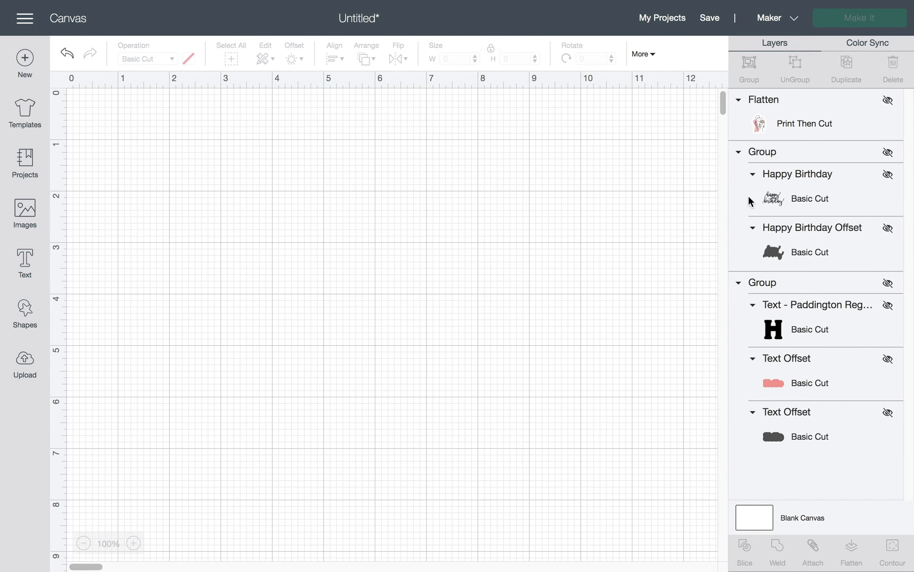
Step: Add a pentagon shape and move it to about 2.5 in across and 1.2 in down the canvas
left_click(24, 317)
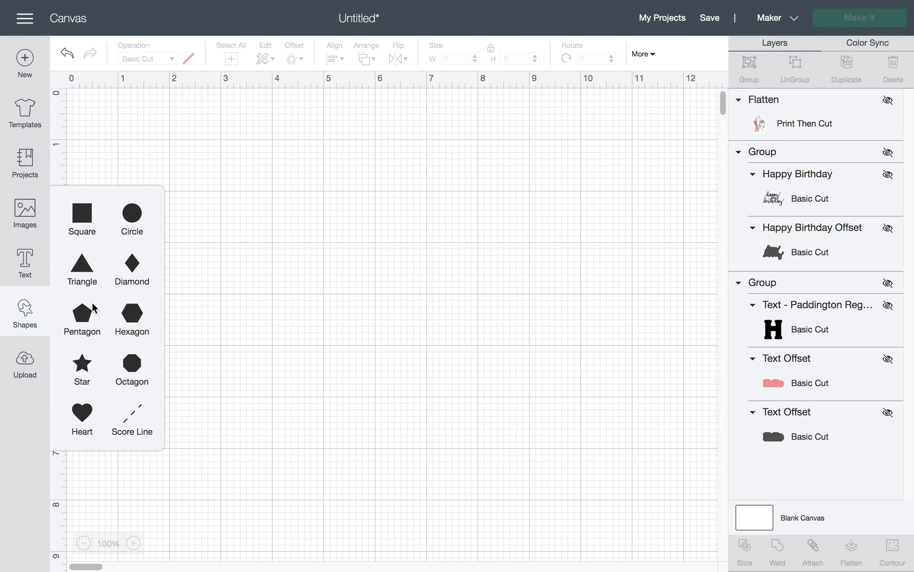
left_click(83, 320)
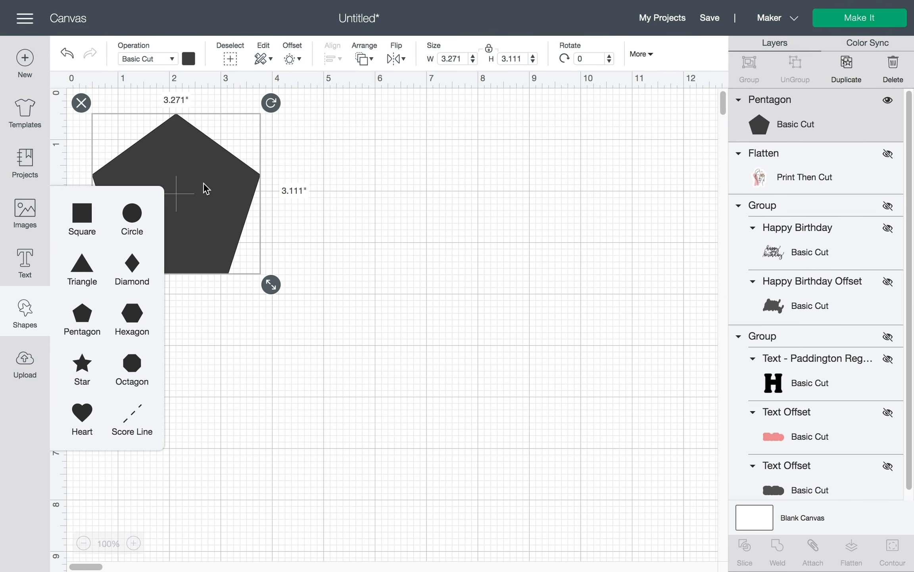
left_click_drag(234, 200, 310, 225)
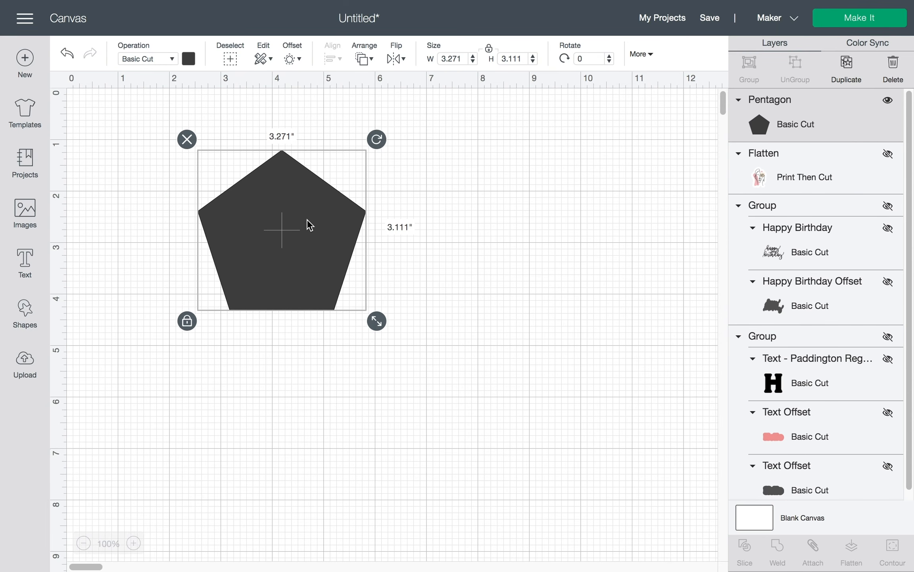
Step: Create an inward offset of the pentagon at a distance of -0.194 in with the rounded corner option
left_click(291, 58)
left_click_drag(275, 145, 250, 147)
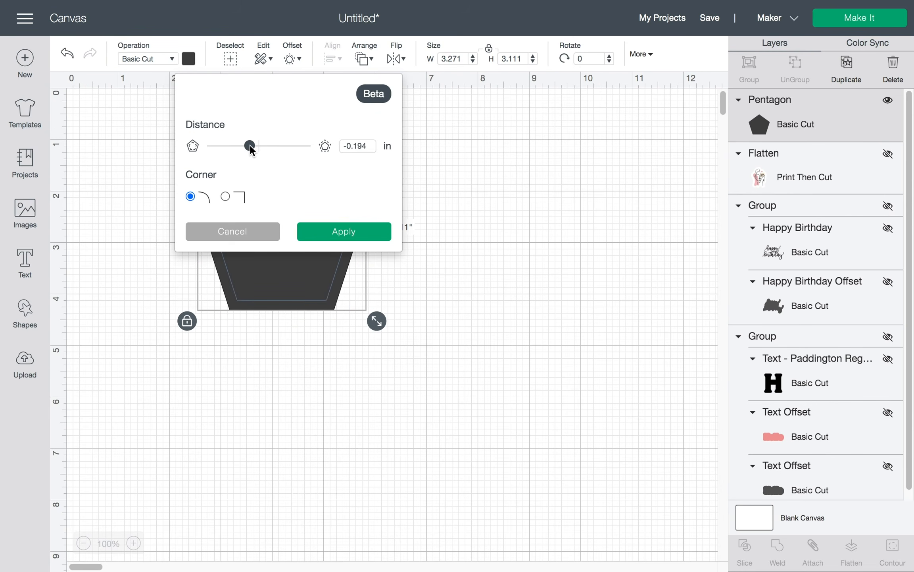
left_click(346, 232)
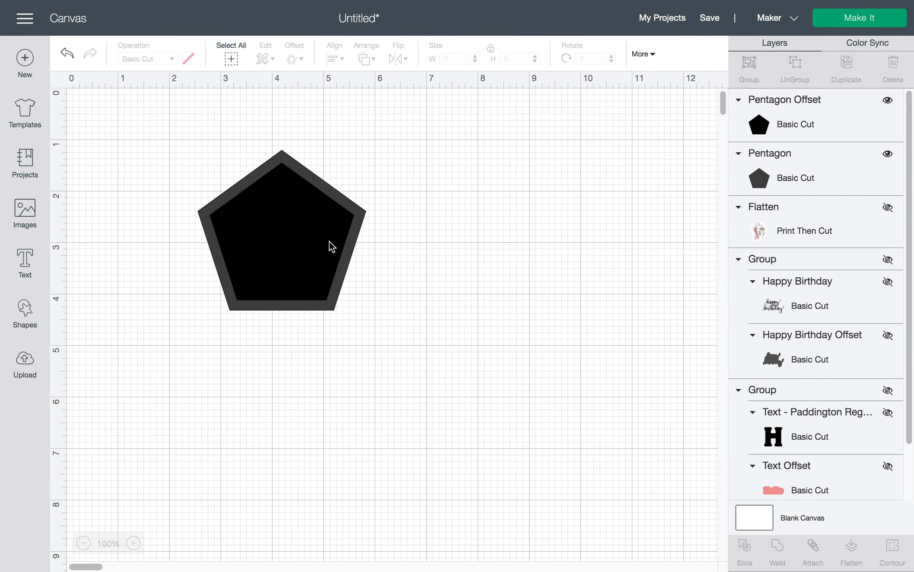
Step: Change the inner pentagon offset's operation to Pen and select the outer pentagon
mouse_move(265, 217)
left_mouse_down()
mouse_move(322, 219)
mouse_move(258, 215)
mouse_move(265, 216)
left_mouse_up()
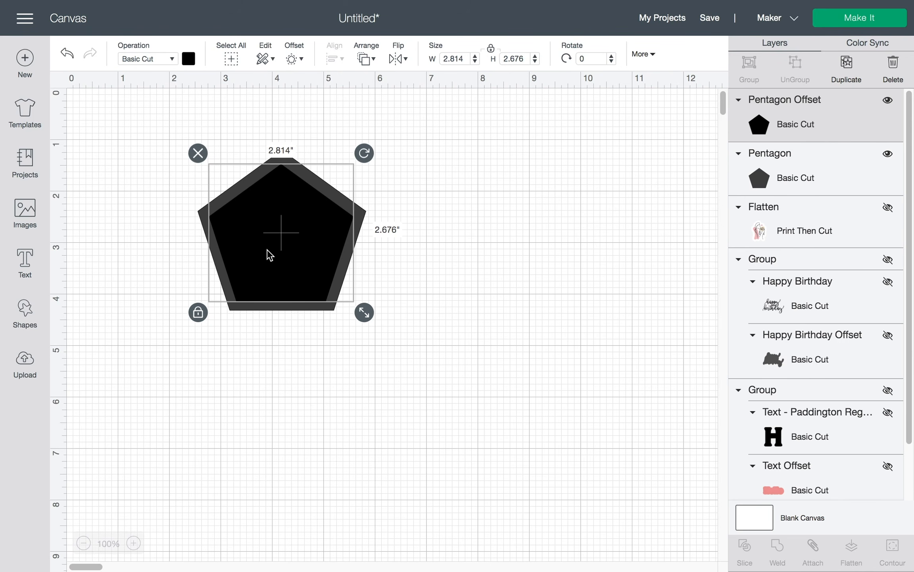
left_click(172, 60)
left_click(140, 180)
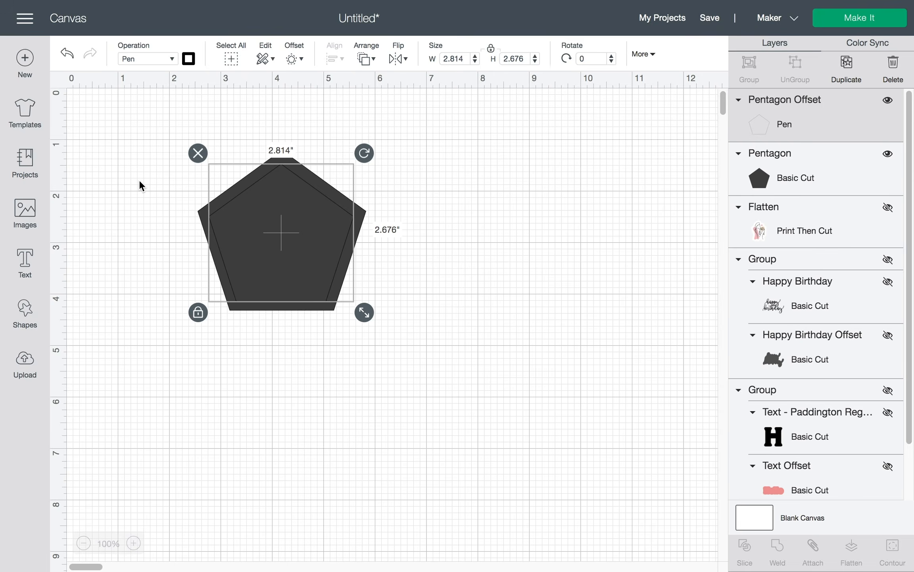
left_click(200, 241)
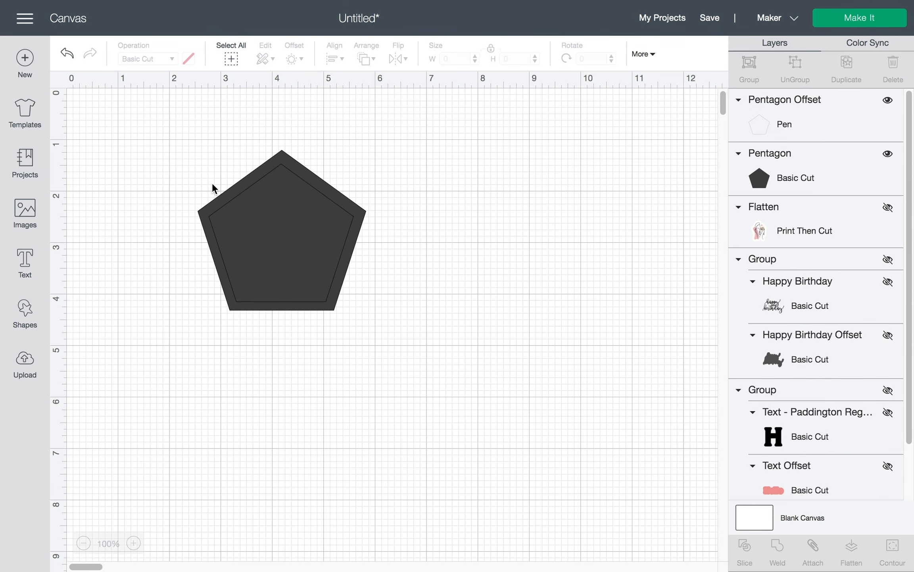
left_click(225, 170)
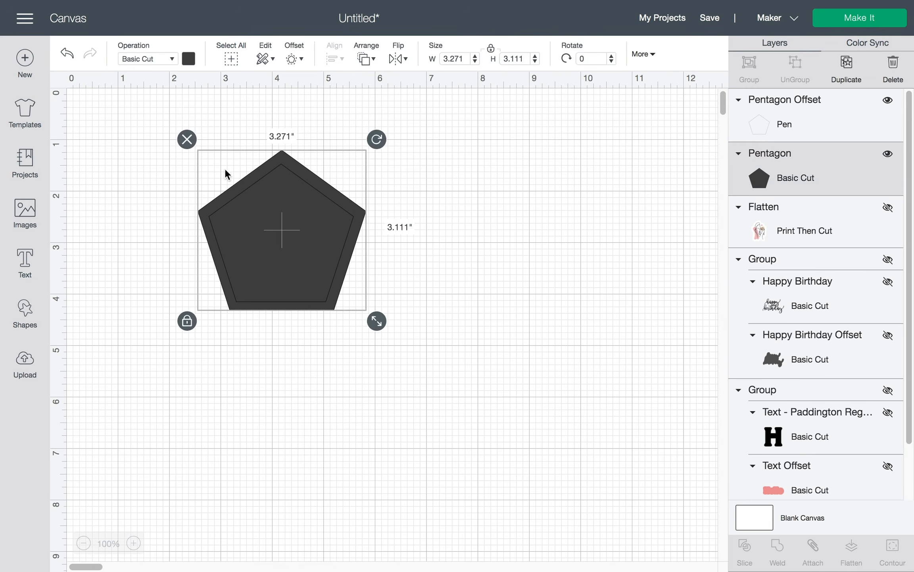